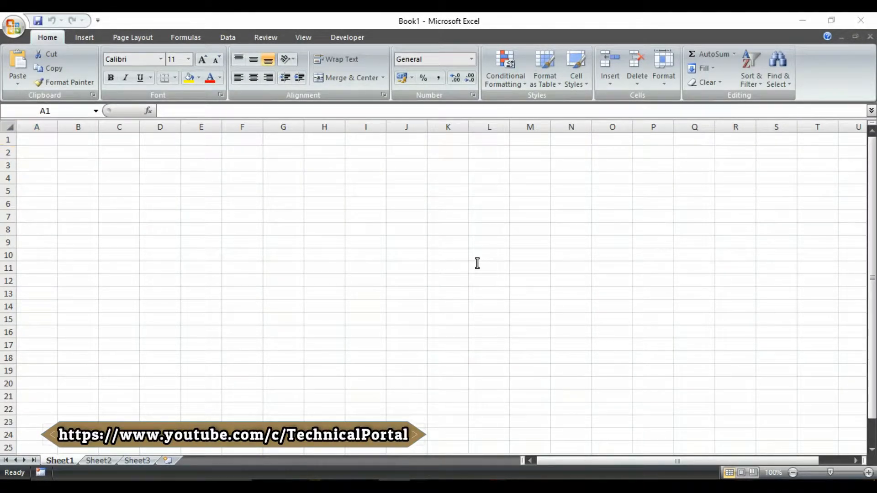
# Launch the On-Screen Keyboard and narrow it so that it no longer covers the invoice table.
pyautogui.press('super')
pyautogui.write('osk')
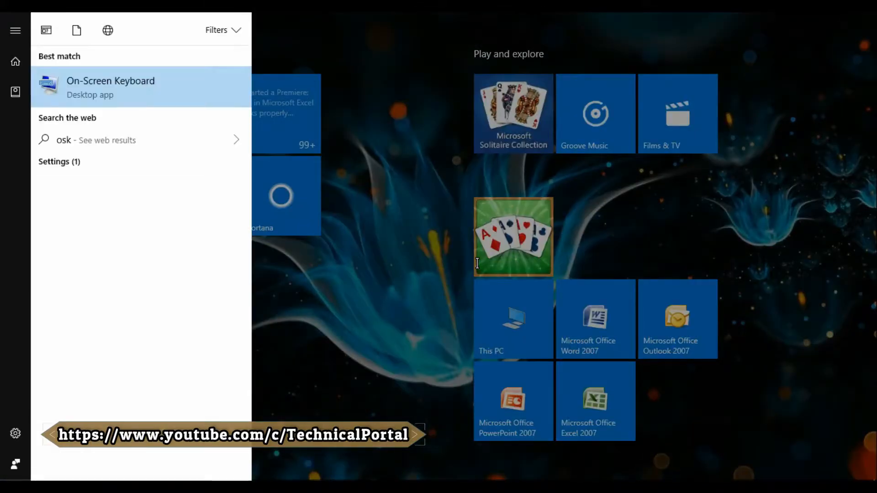
pyautogui.press('Return')
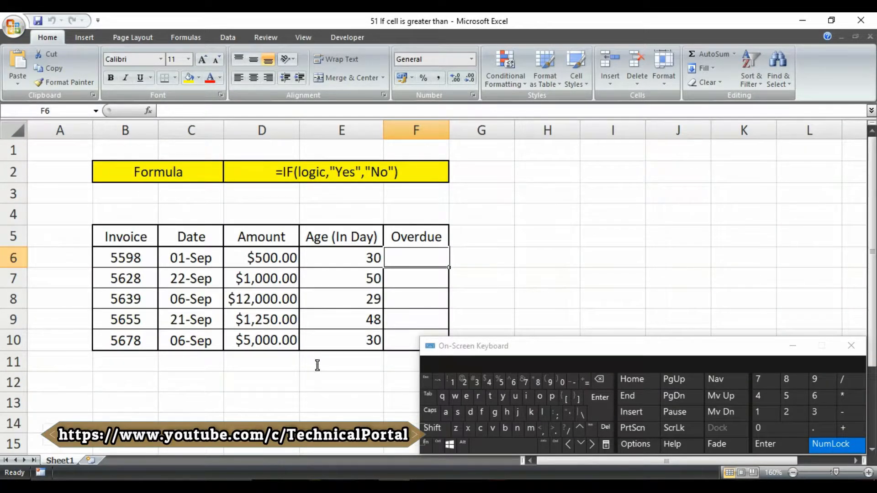
pyautogui.moveTo(420, 373); pyautogui.dragTo(456, 374)
pyautogui.click(389, 264)
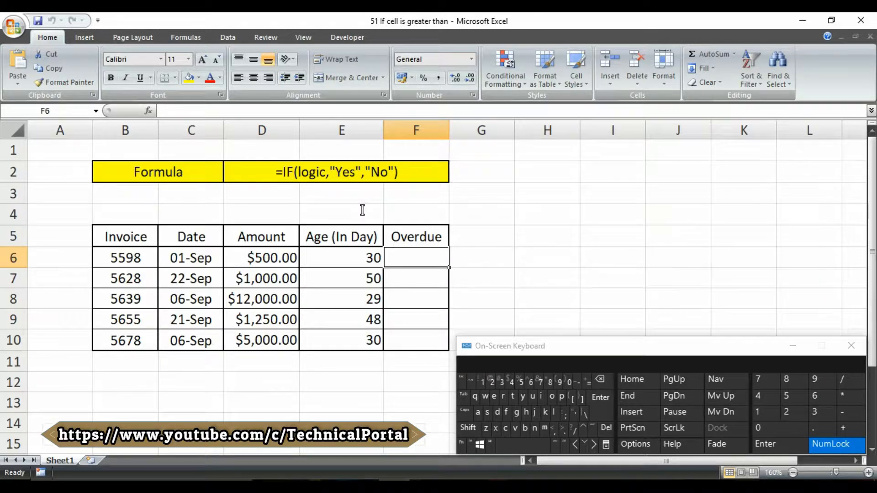
# Examine the invoice table's Invoice, Date, Amount, Age (In Day) and Overdue columns.
pyautogui.press('Left')
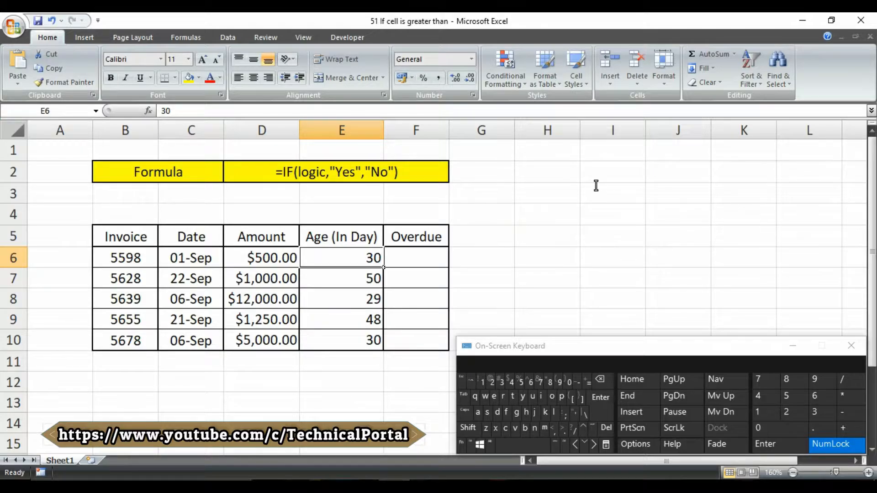
pyautogui.moveTo(125, 236)
pyautogui.mouseDown()
pyautogui.moveTo(475, 320)
pyautogui.moveTo(422, 341)
pyautogui.mouseUp()
pyautogui.click(416, 299)
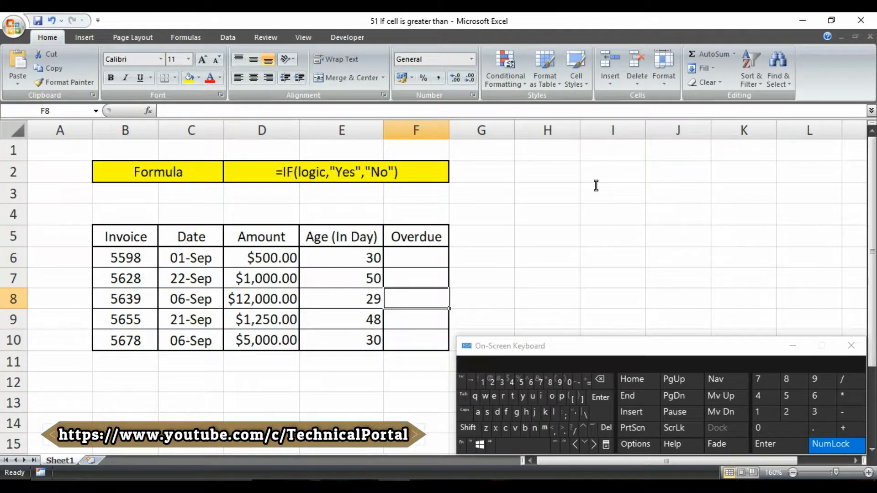
pyautogui.click(126, 258)
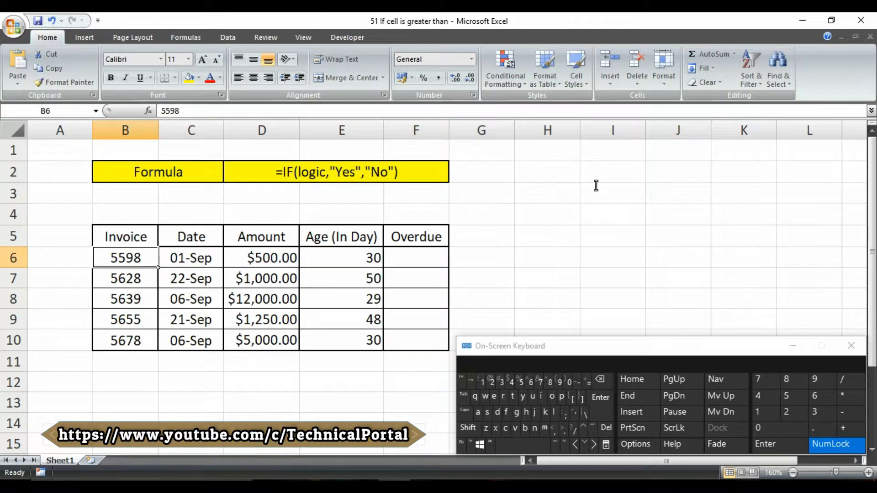
pyautogui.moveTo(126, 258); pyautogui.dragTo(126, 340)
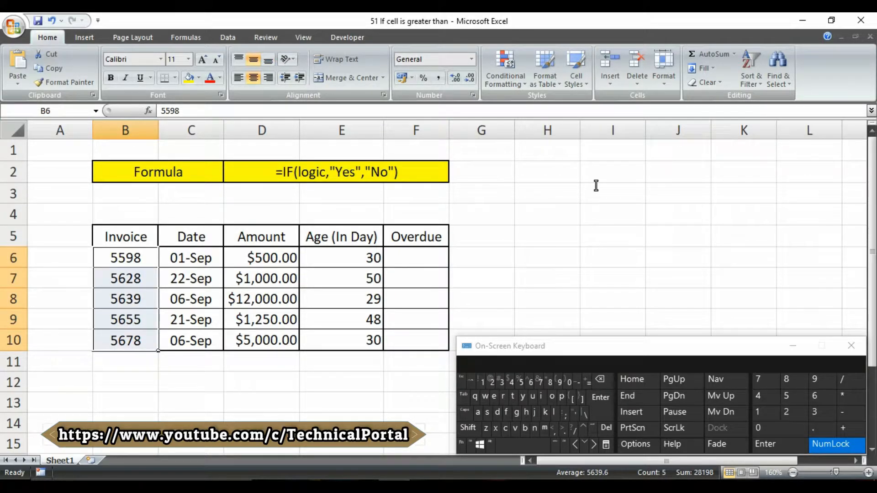
pyautogui.moveTo(192, 258); pyautogui.dragTo(191, 340)
pyautogui.moveTo(261, 258); pyautogui.dragTo(262, 360)
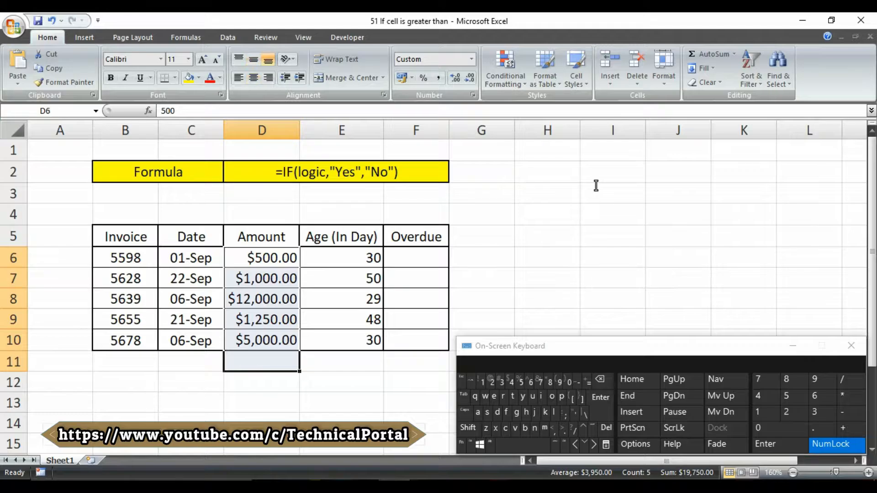
pyautogui.moveTo(342, 258); pyautogui.dragTo(342, 340)
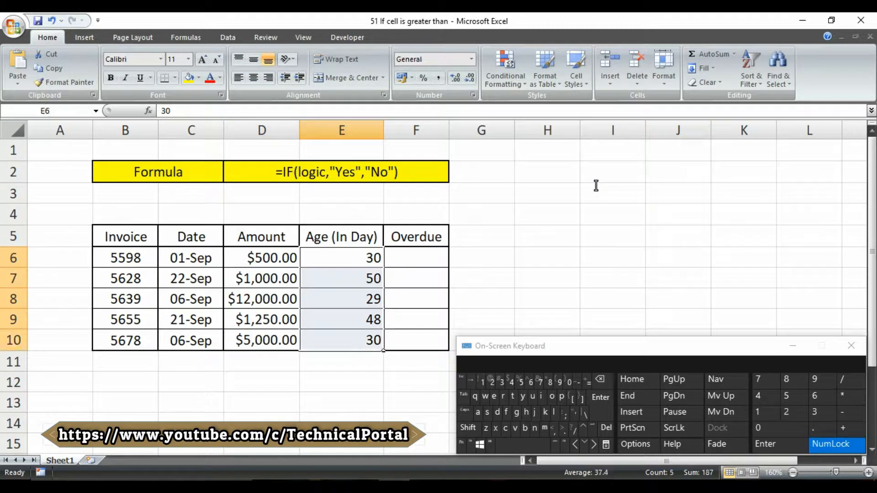
pyautogui.click(192, 258)
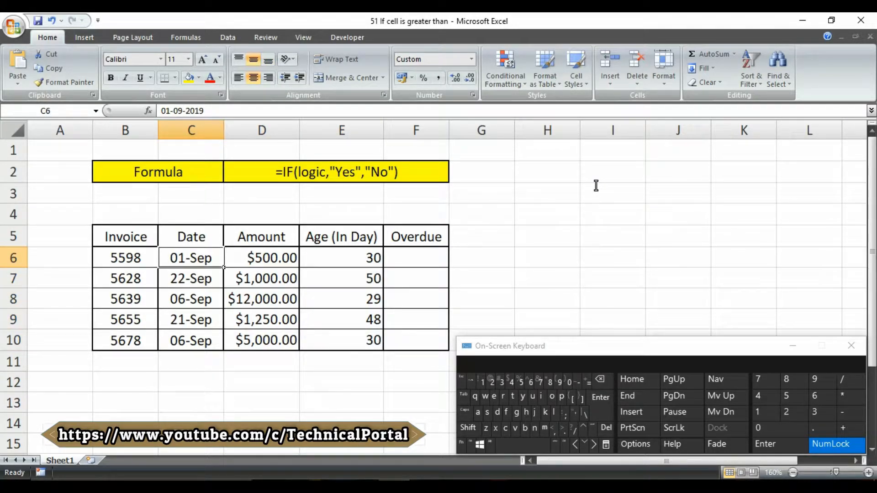
pyautogui.press('Left')
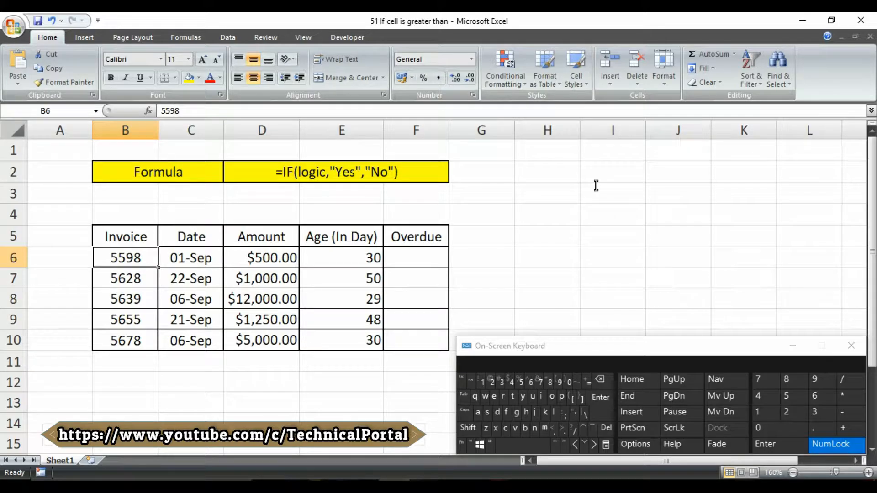
pyautogui.press('Right')
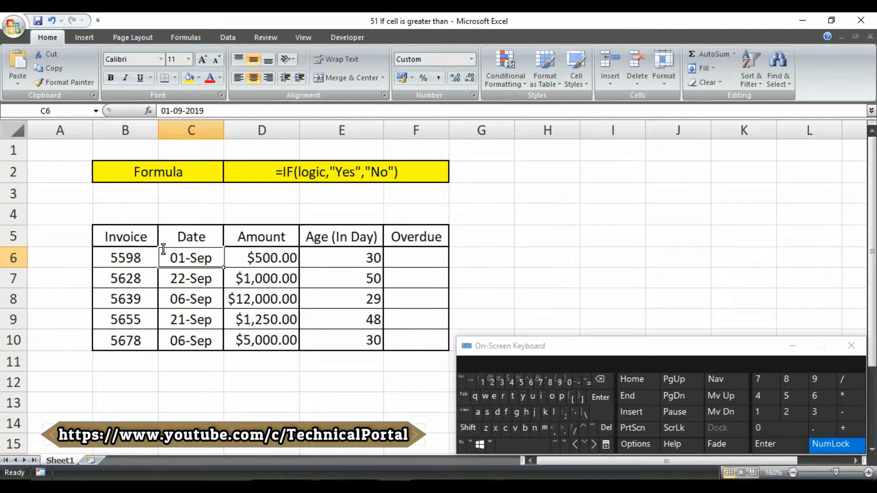
pyautogui.press('Right')
pyautogui.press('Right')
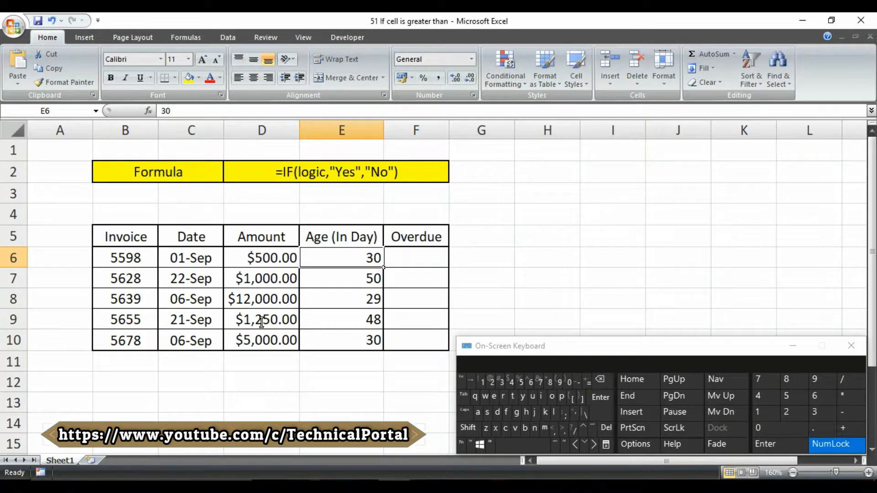
pyautogui.click(172, 258)
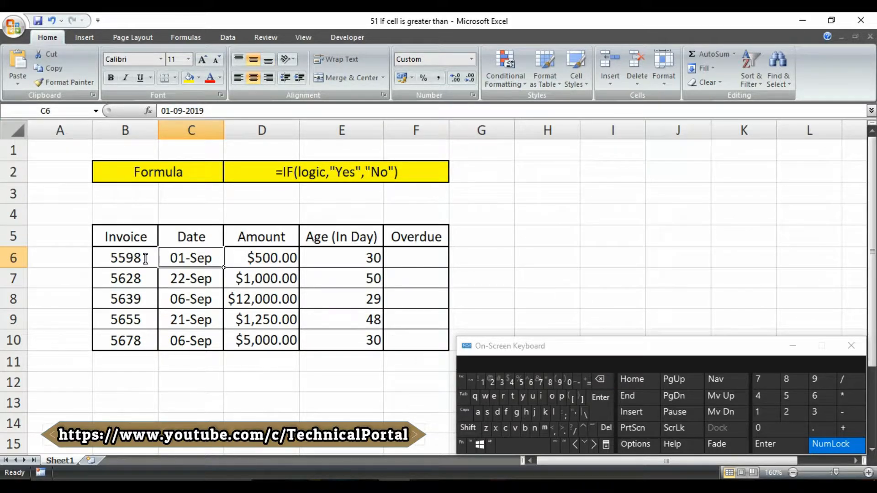
# Start an IF formula in Overdue cell F6 with the logical test E6>30.
pyautogui.press('Right')
pyautogui.press('Right')
pyautogui.press('Right')
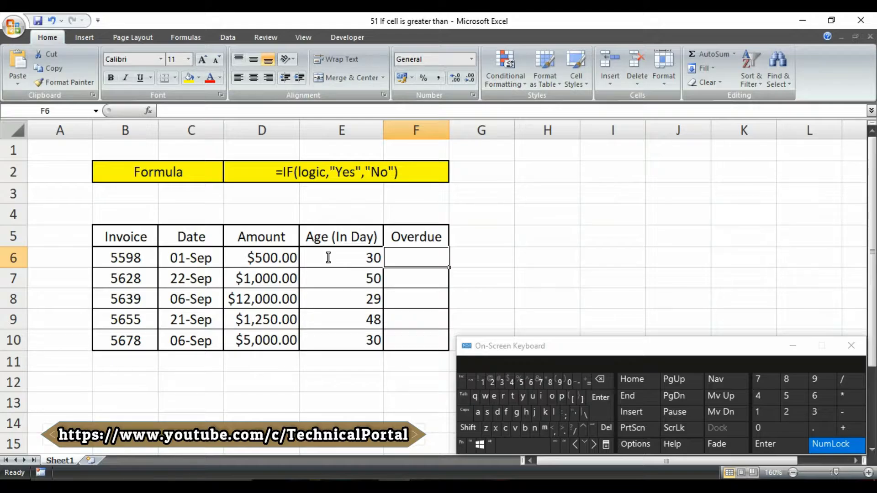
pyautogui.write('=')
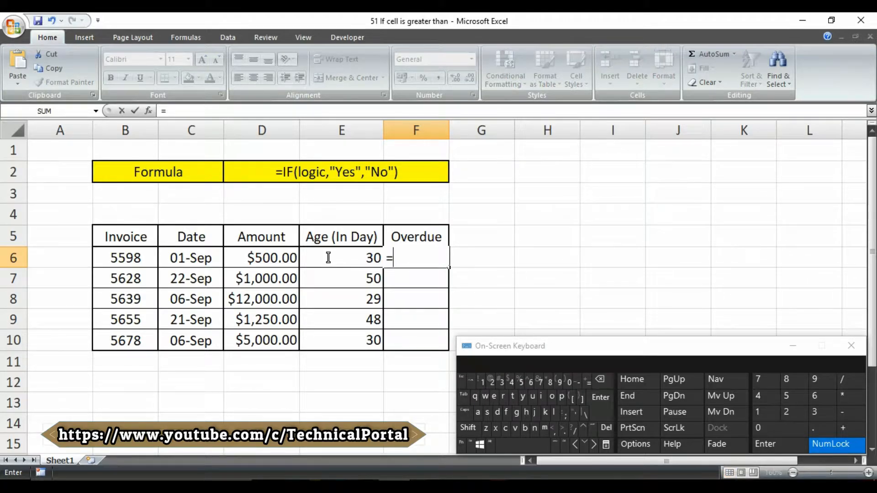
pyautogui.write('IF(')
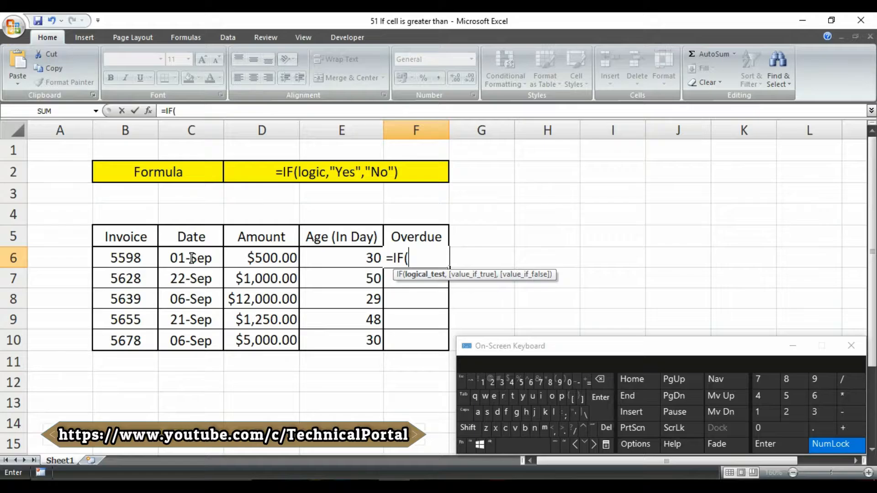
pyautogui.click(347, 258)
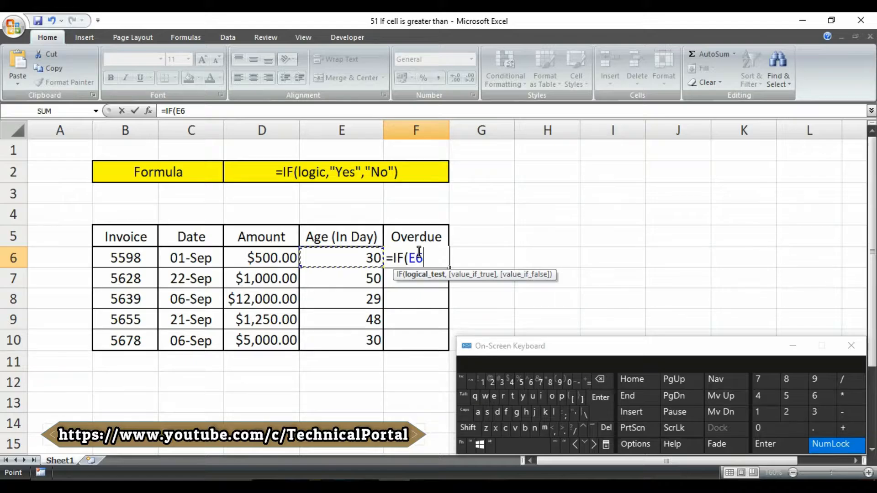
pyautogui.write('>')
pyautogui.press('alt')
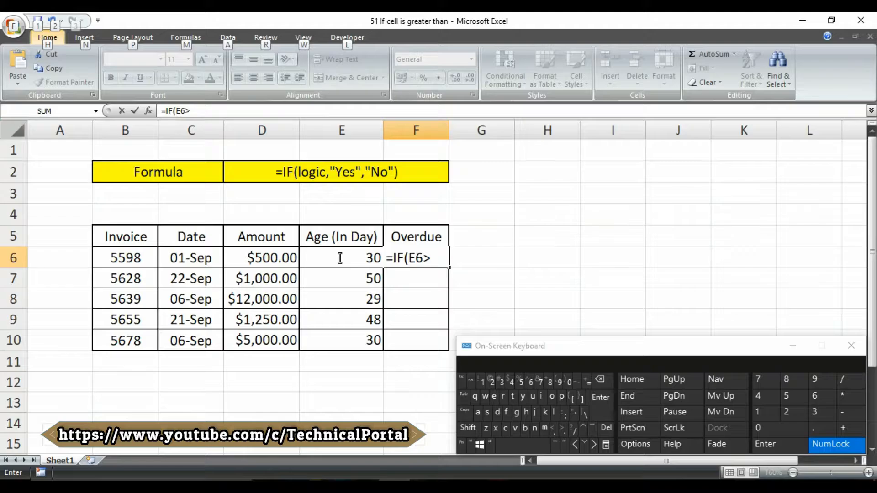
pyautogui.press('alt')
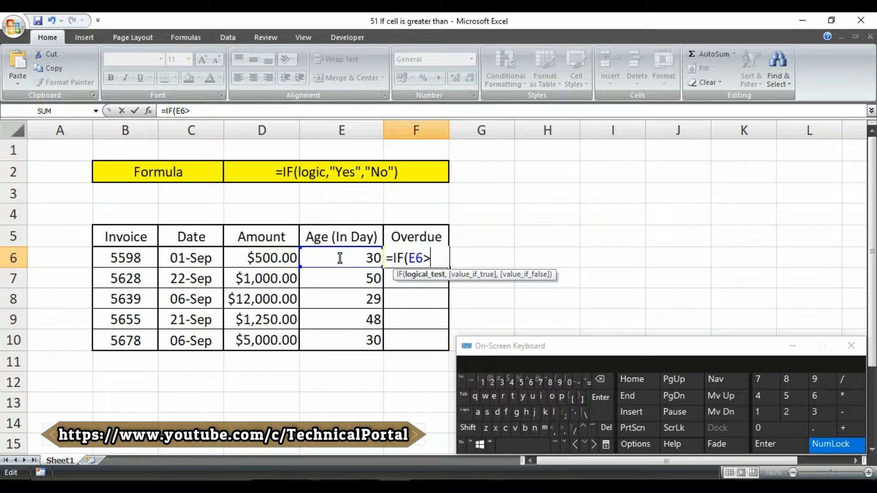
pyautogui.write('30,')
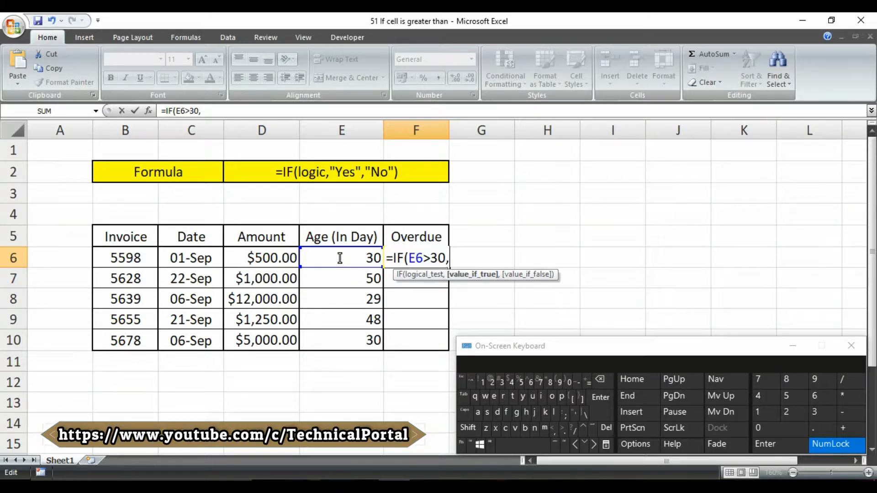
# Complete F6's IF formula with "Yes" as the true value and "No" as the false value, and enter it.
pyautogui.write('"Yes')
pyautogui.press('shift')
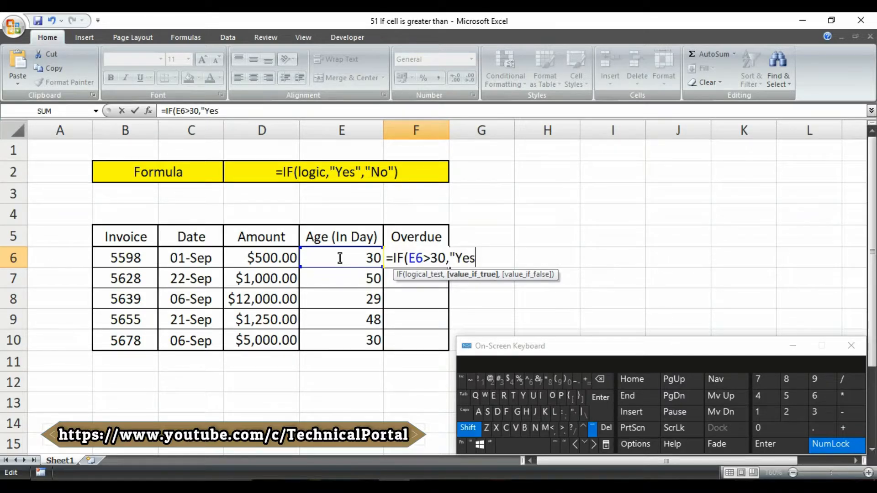
pyautogui.write('"')
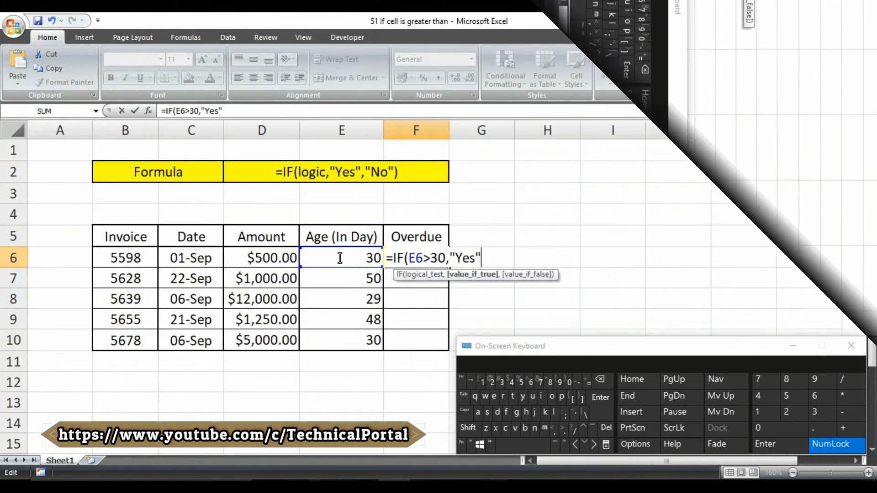
pyautogui.write(',')
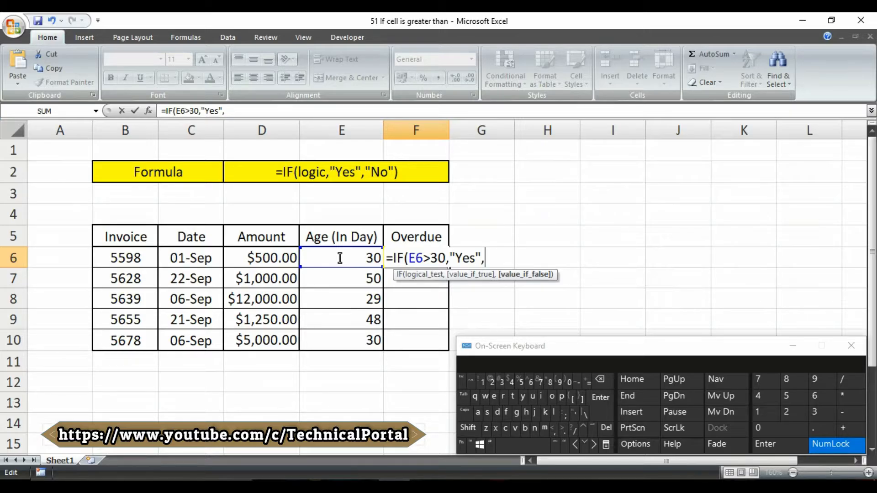
pyautogui.write('"No')
pyautogui.press('shift')
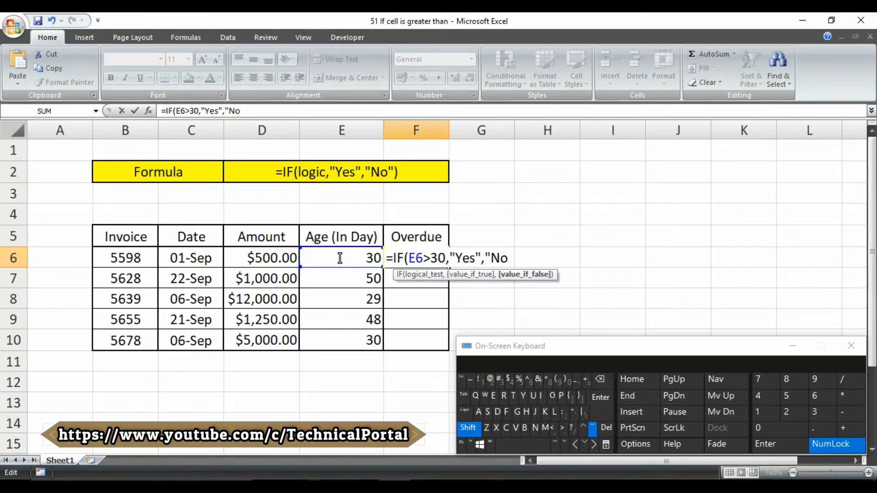
pyautogui.write('")')
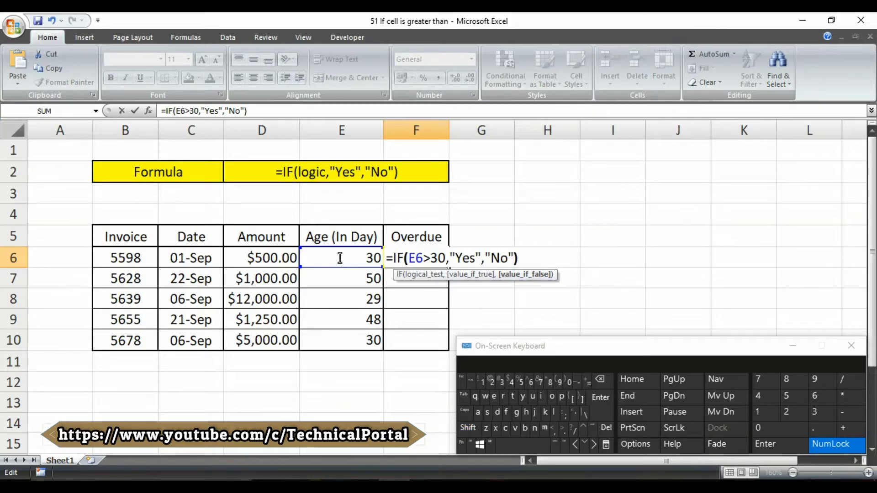
pyautogui.press('Return')
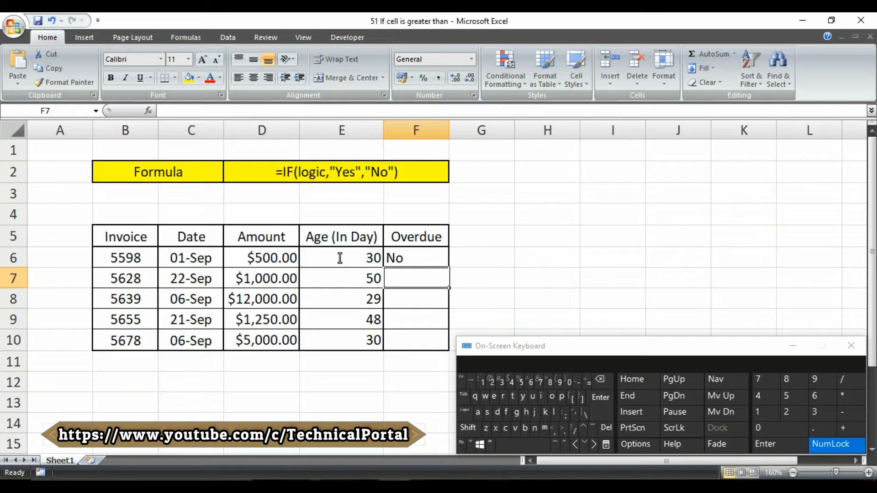
# Fill the F6 formula down through F10 and check the copied formula in F7.
pyautogui.press('Up')
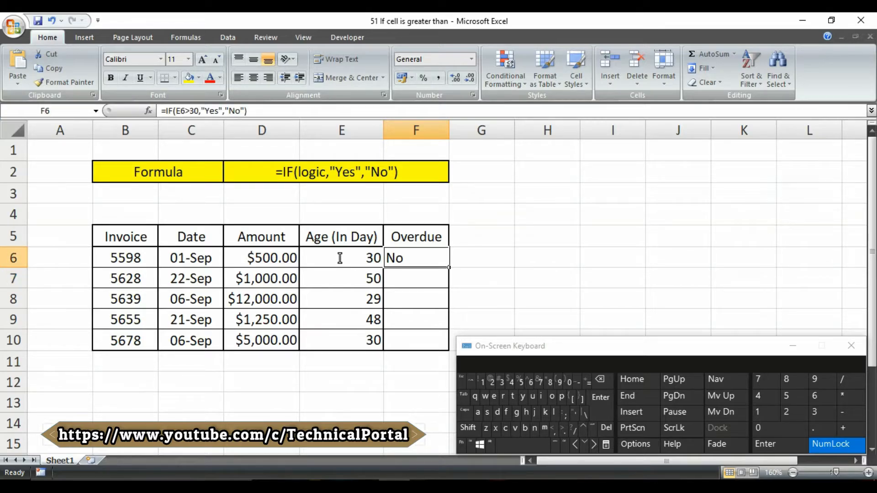
pyautogui.moveTo(449, 267); pyautogui.dragTo(446, 346)
pyautogui.click(341, 279)
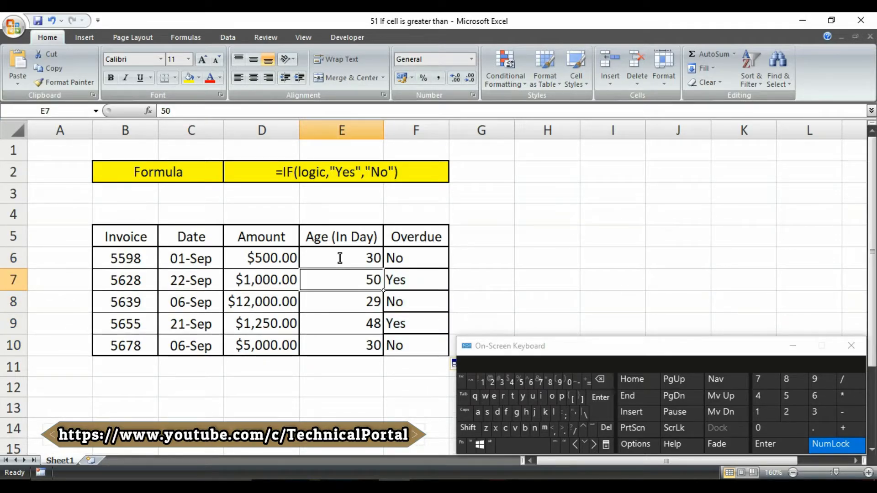
pyautogui.click(397, 280)
pyautogui.doubleClick(397, 280)
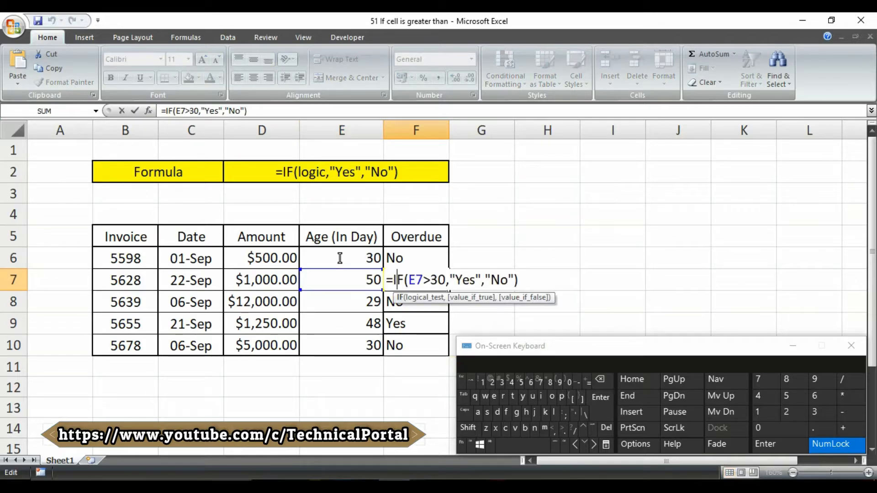
pyautogui.press('Return')
pyautogui.press('Up')
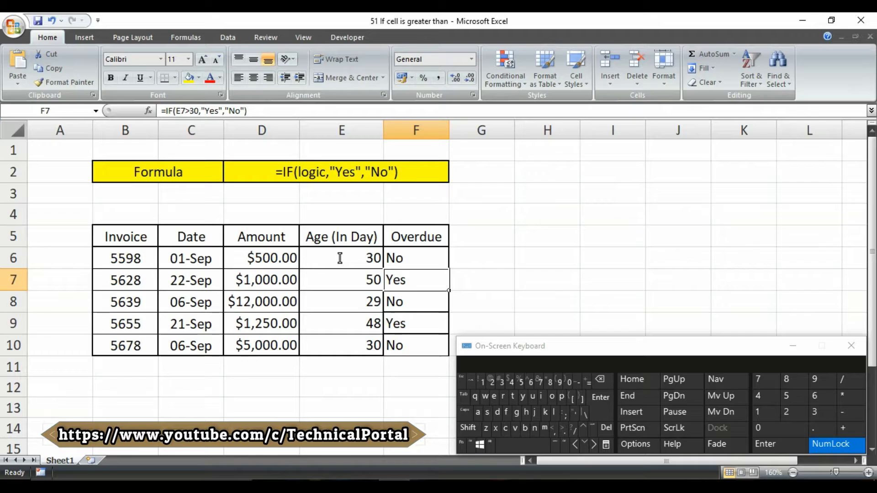
# Change the false value in F6's IF formula to an empty string ("") and refill the formula down through F10.
pyautogui.doubleClick(438, 260)
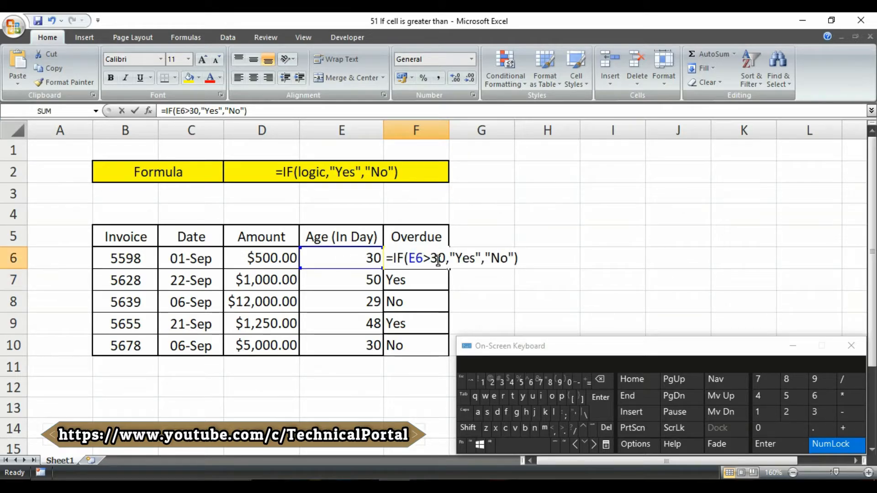
pyautogui.doubleClick(499, 259)
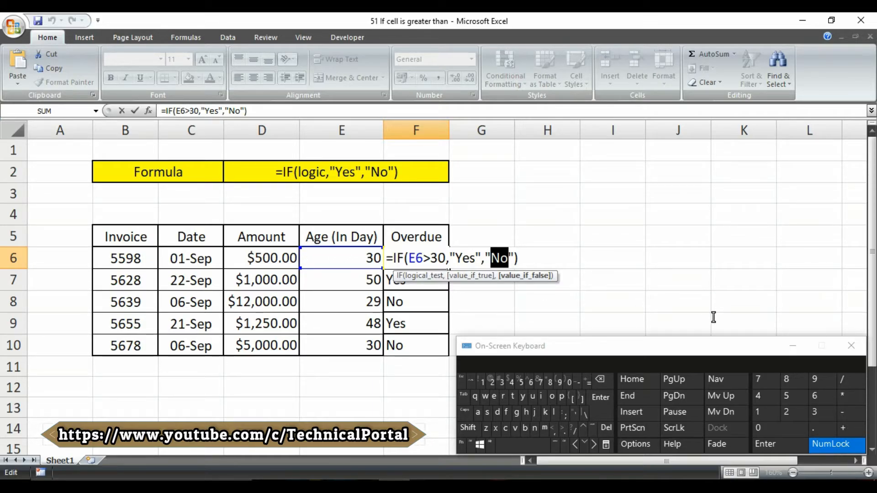
pyautogui.press('BackSpace')
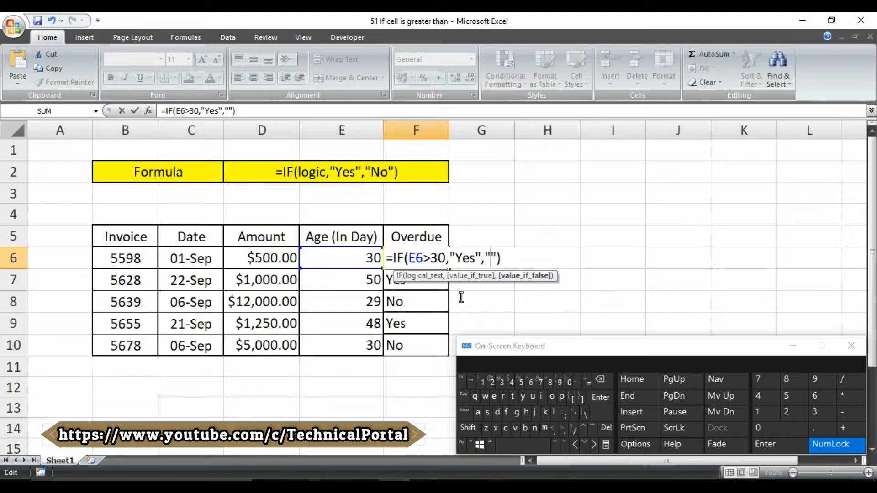
pyautogui.press('Return')
pyautogui.press('Up')
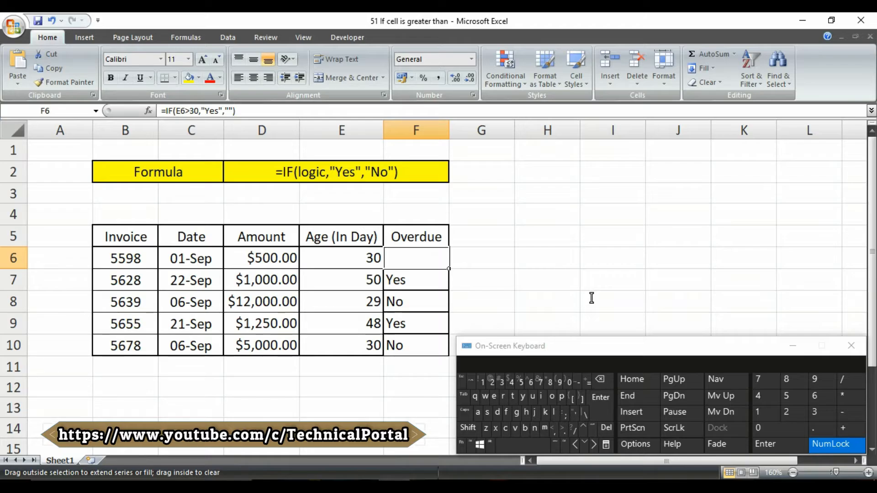
pyautogui.moveTo(449, 268); pyautogui.dragTo(449, 355)
# Review the Overdue results in rows 7 and 8 against their ages and open F6's formula for editing.
pyautogui.press('Down')
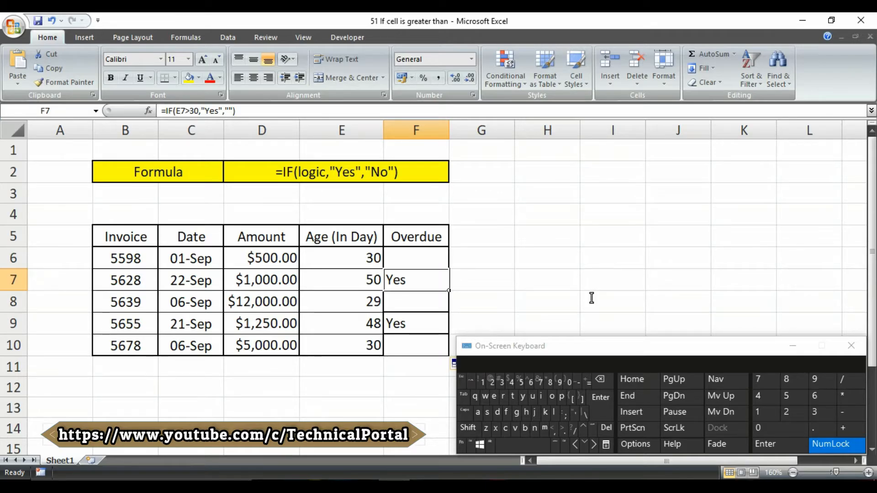
pyautogui.press('Left')
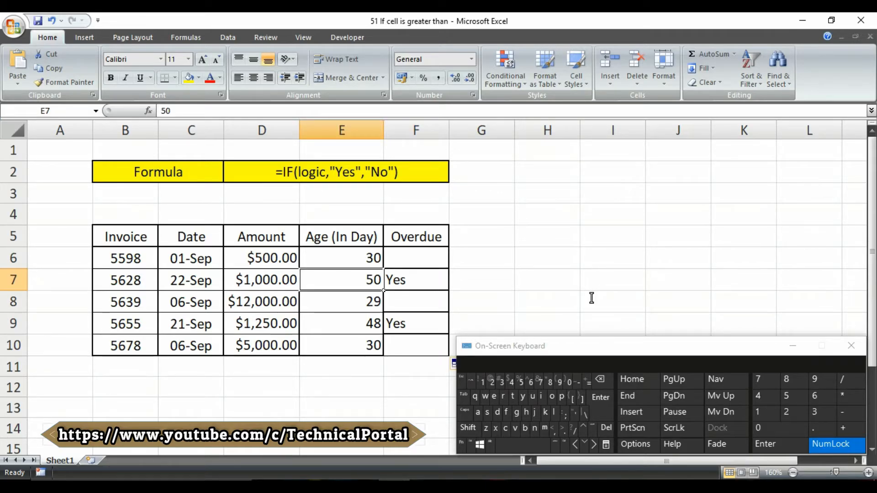
pyautogui.press('Right')
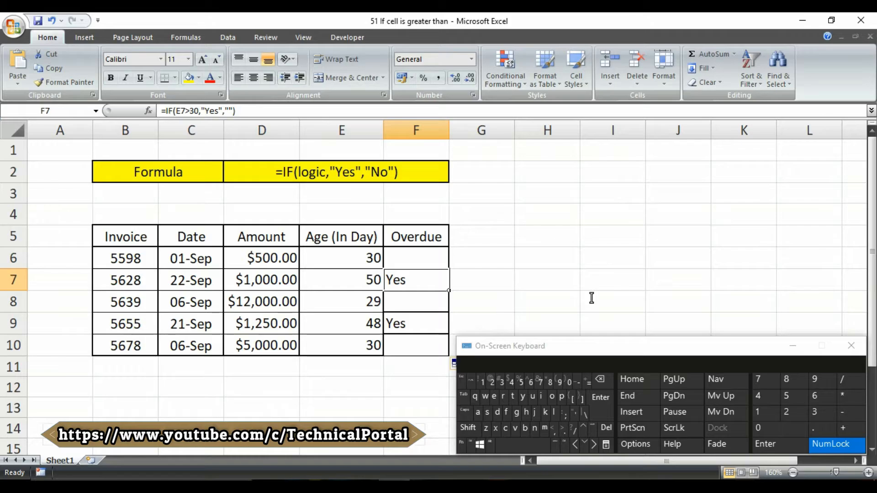
pyautogui.press('Down')
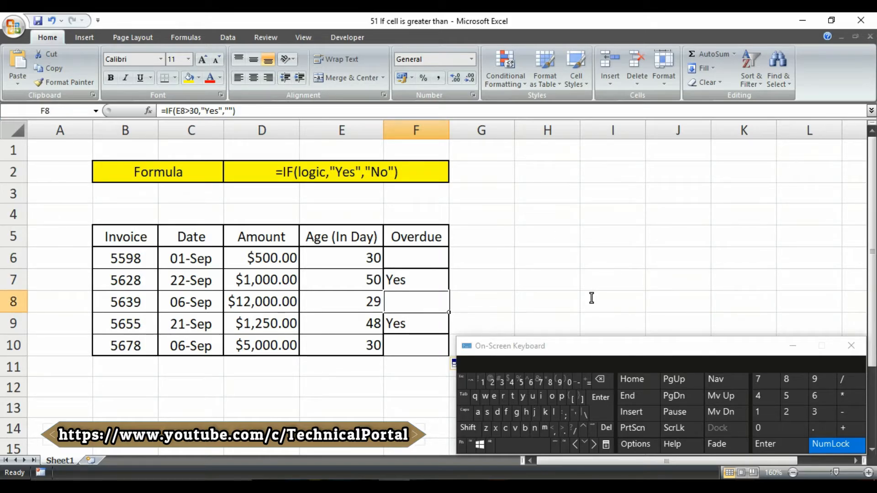
pyautogui.press('Up')
pyautogui.press('Up')
pyautogui.press('F2')
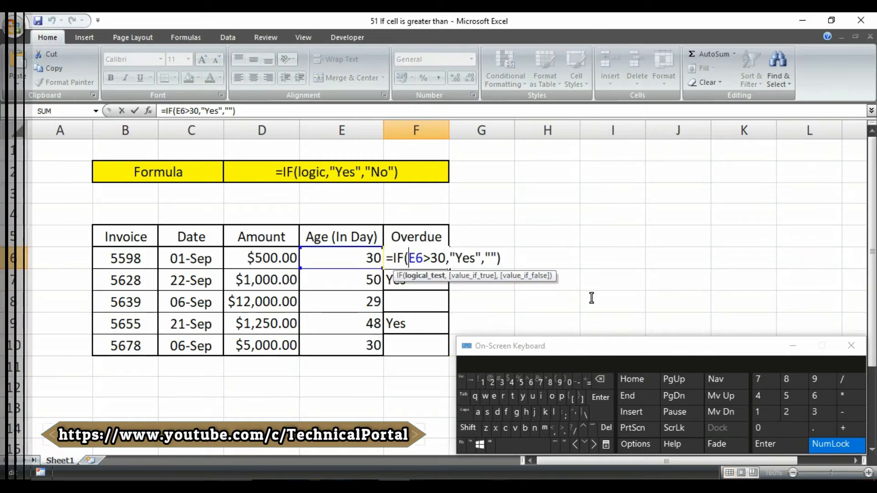